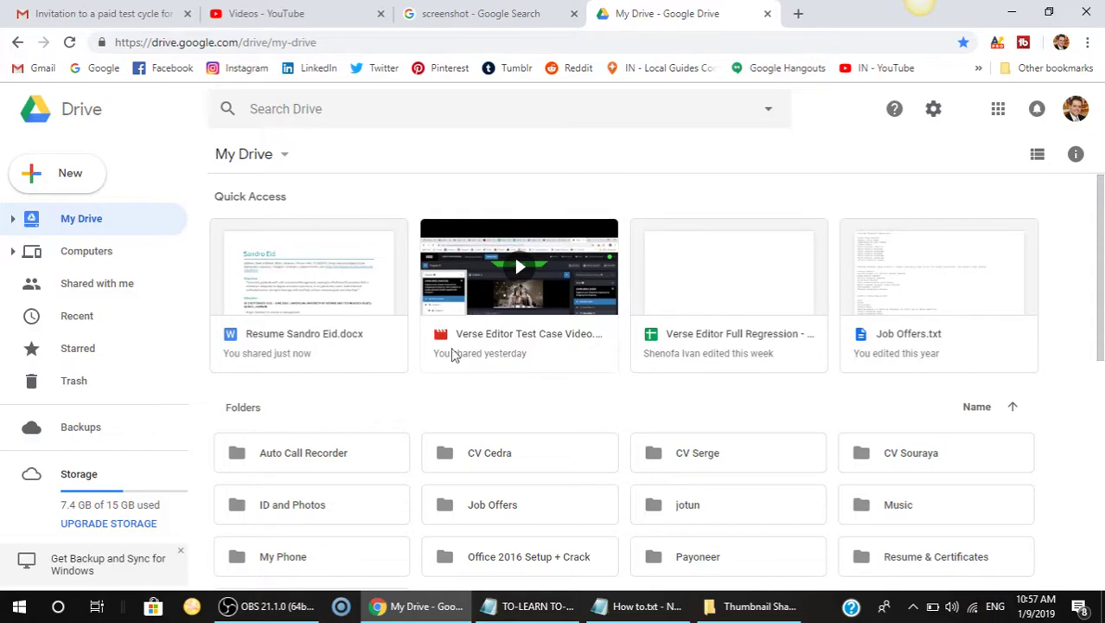
- Open the sharing settings of the resume .docx file in My Drive and select its shareable link
scroll(379, 401, "down", 4)
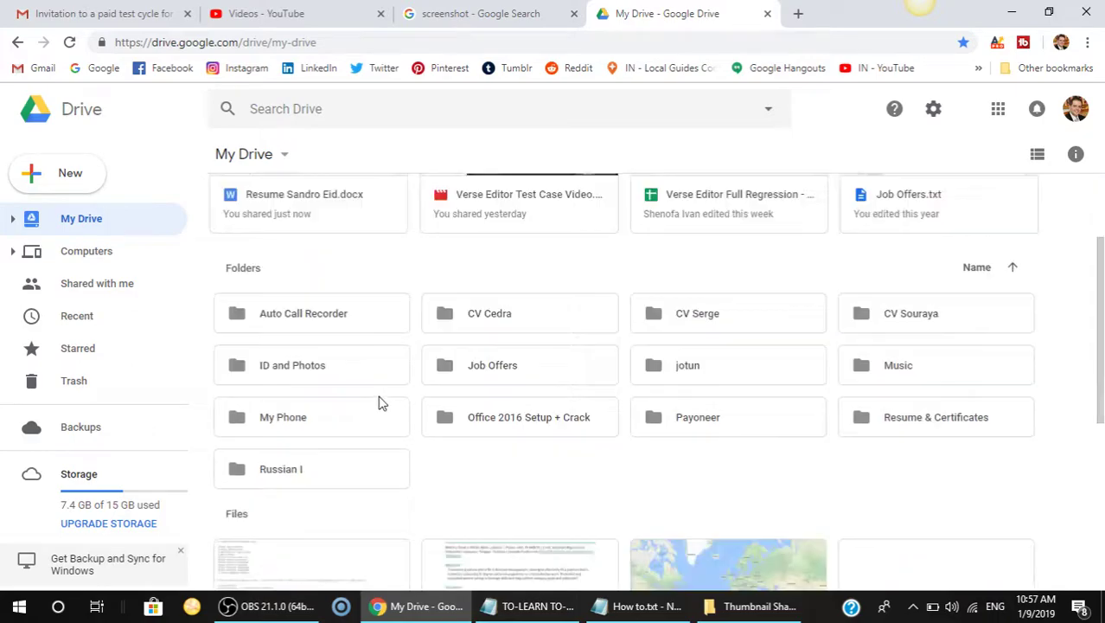
scroll(379, 401, "up", 2)
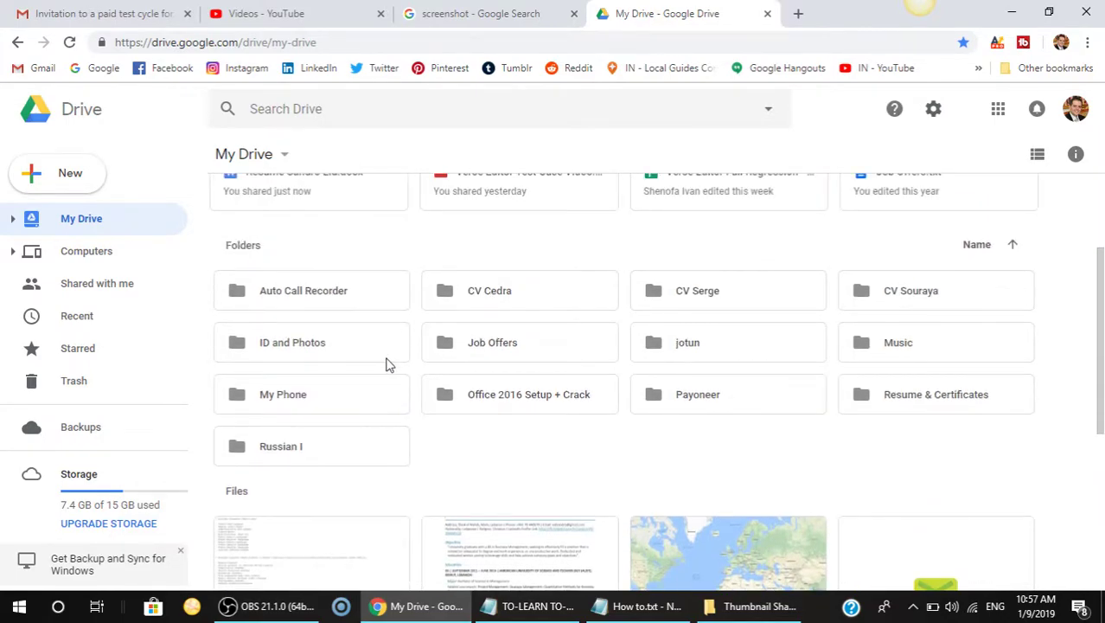
scroll(389, 367, "down", 1)
scroll(389, 367, "down", 4)
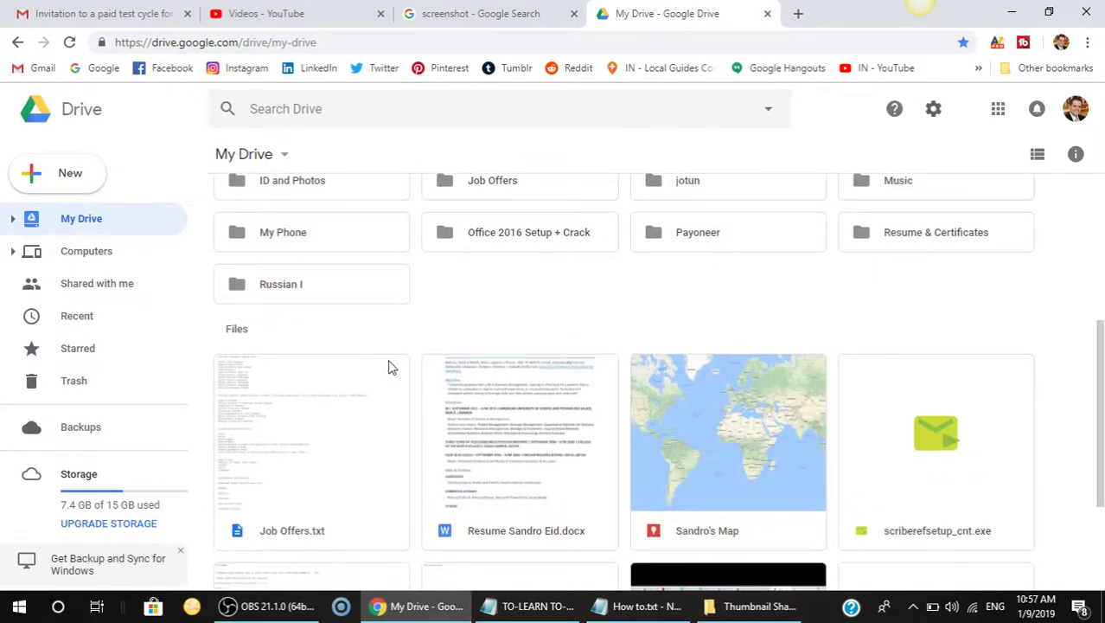
scroll(400, 393, "up", 3)
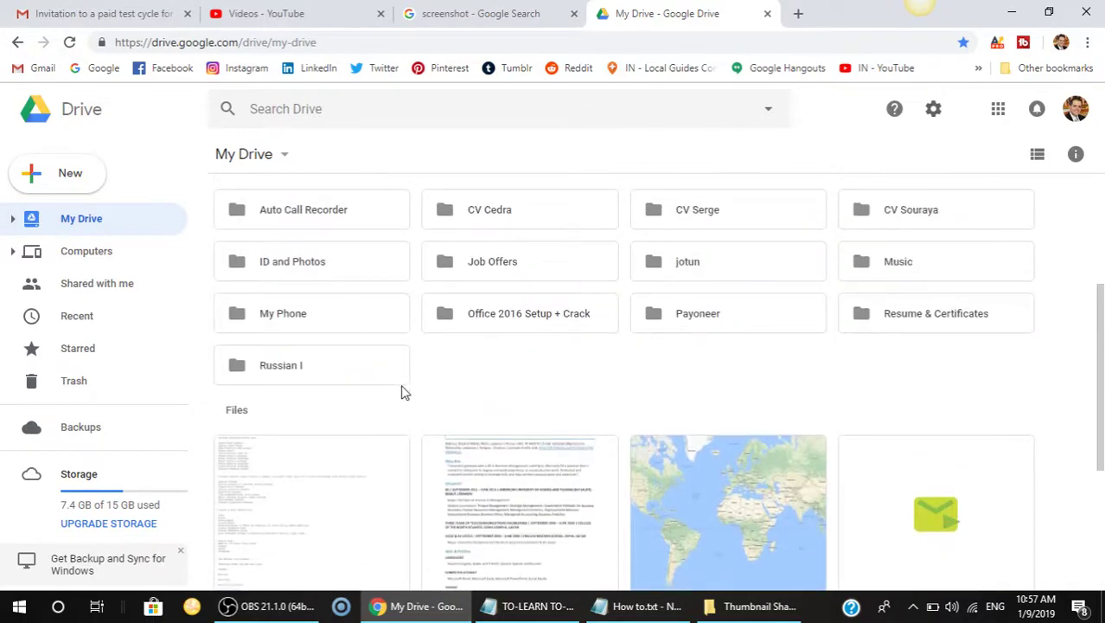
scroll(400, 393, "down", 3)
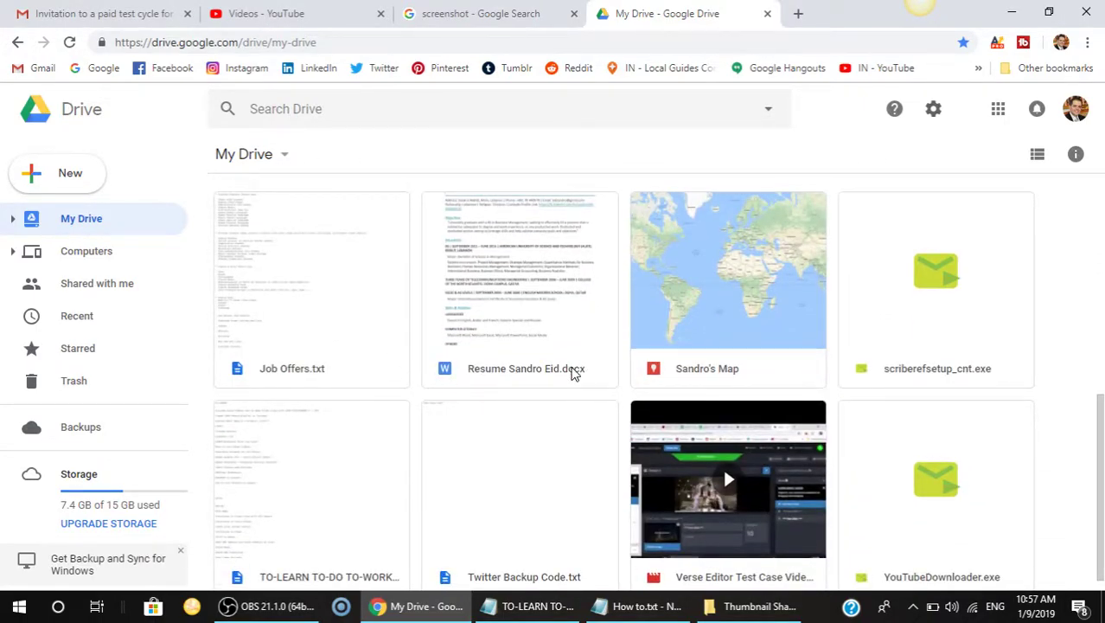
right_click(489, 277)
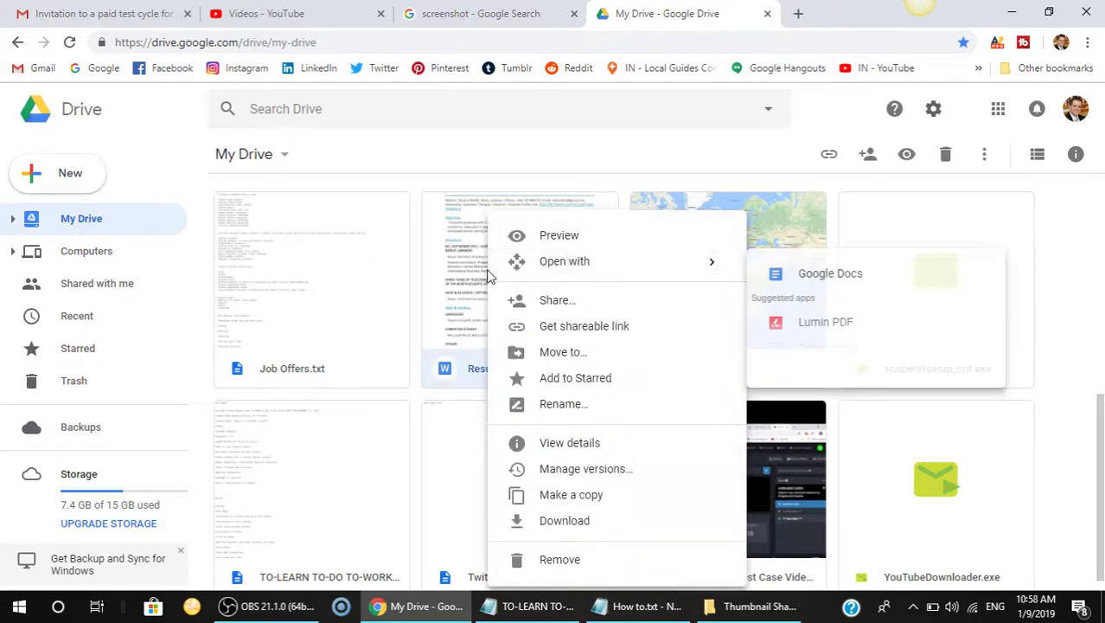
left_click(537, 309)
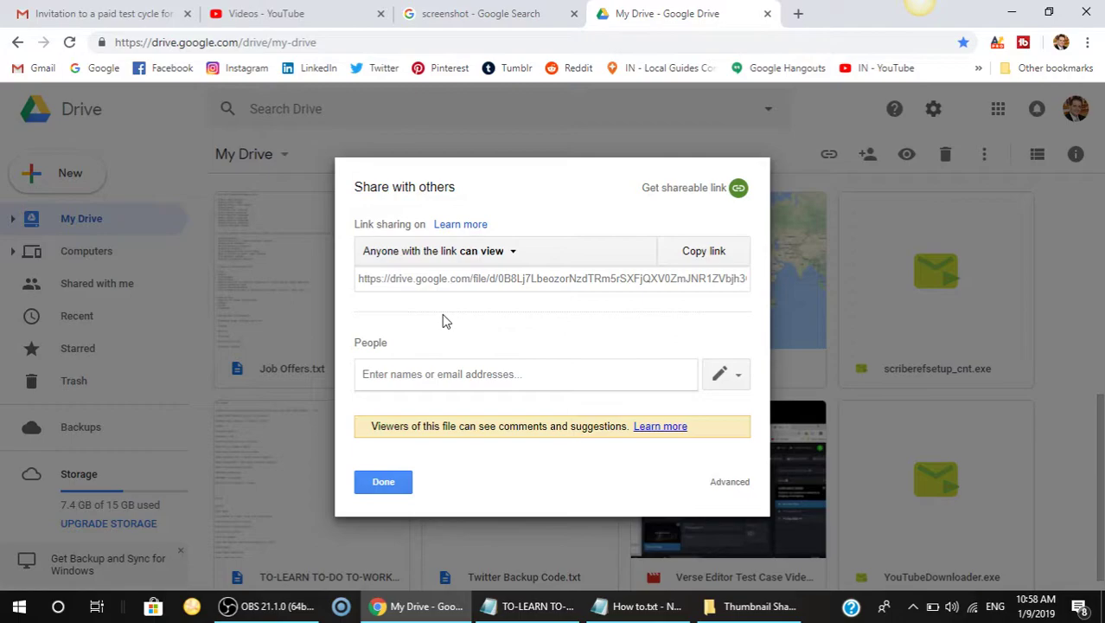
left_click(364, 278)
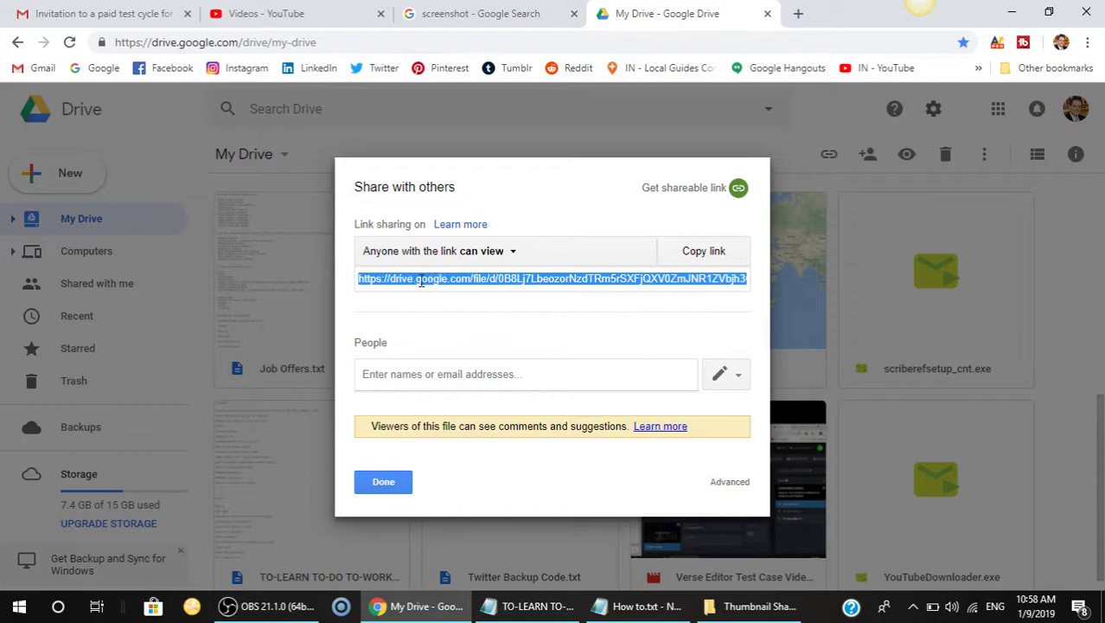
- Restrict link sharing to "OFF - only specific people can access" and set the permission for added people to "Can view"
left_click(512, 258)
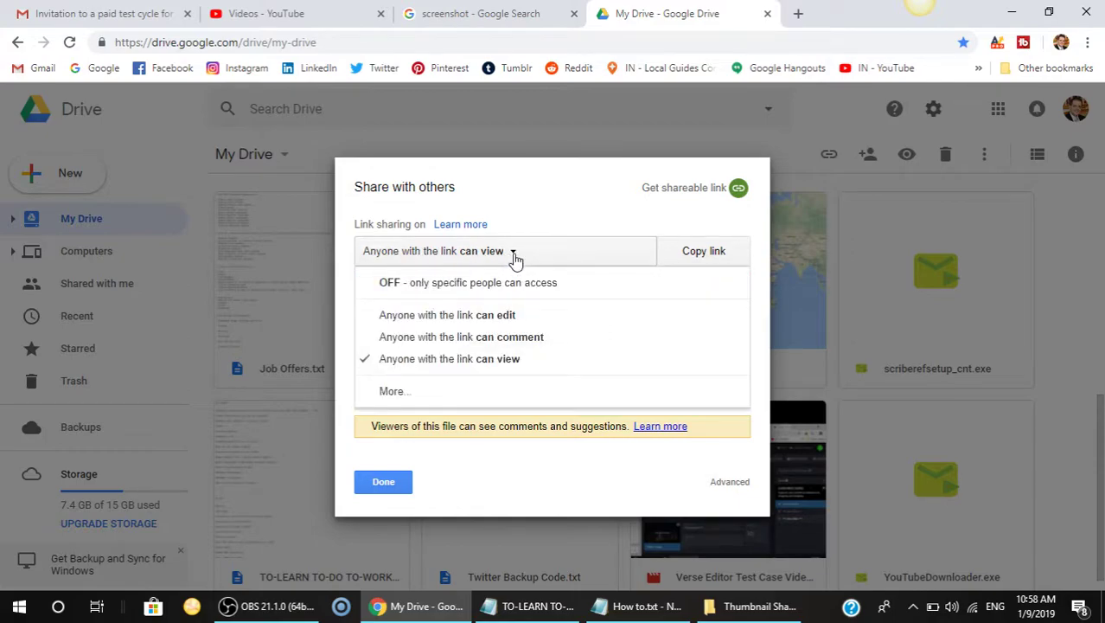
left_click(430, 292)
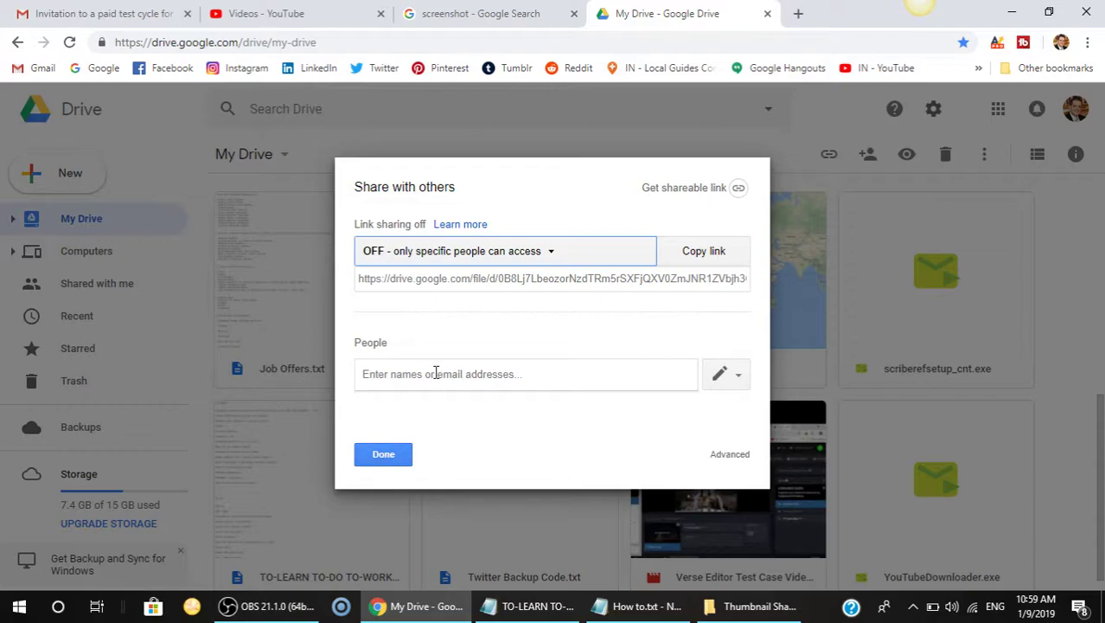
left_click(738, 381)
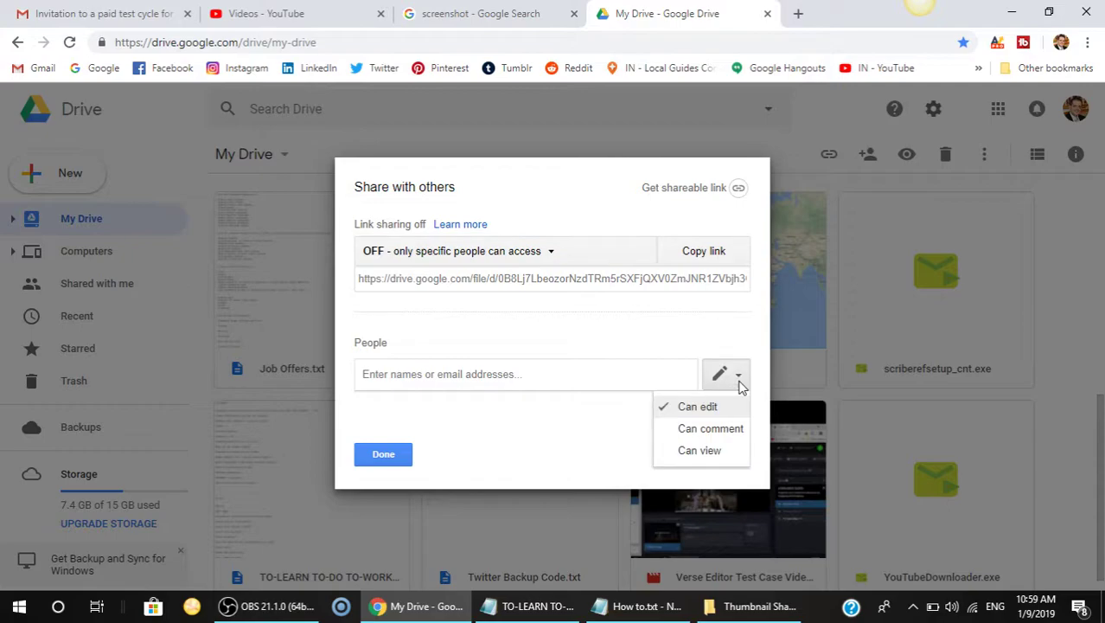
left_click(707, 452)
left_click(723, 380)
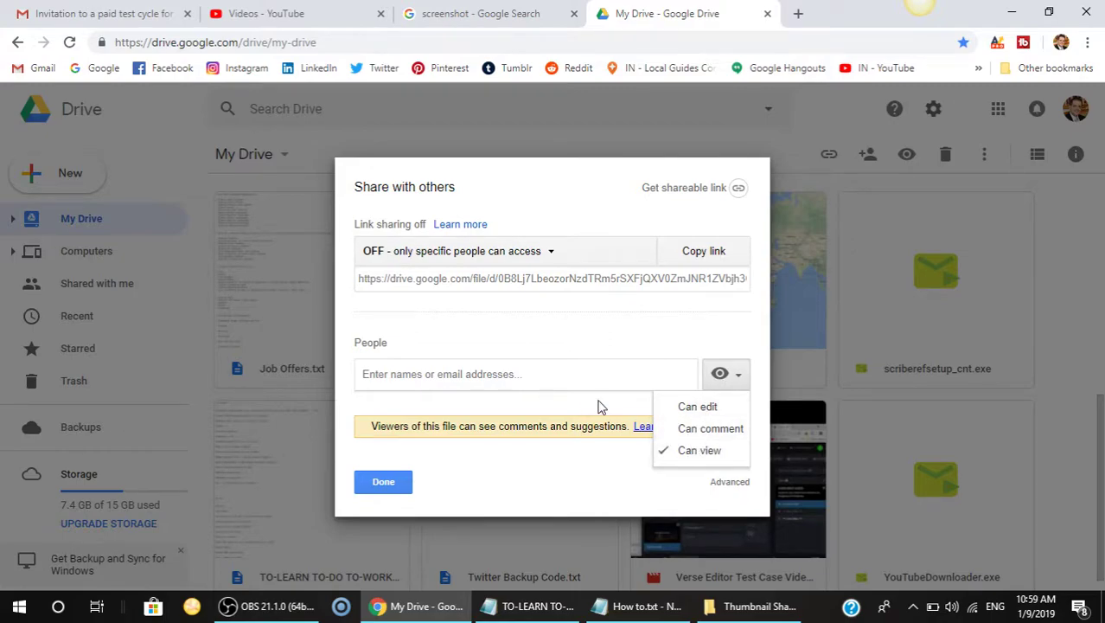
left_click(579, 405)
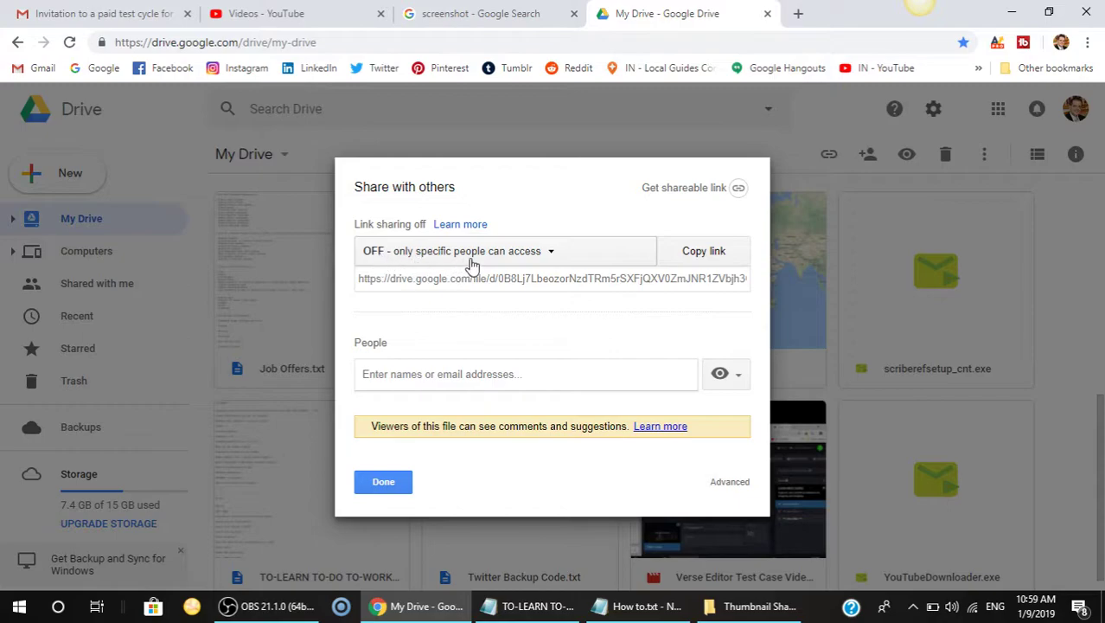
- Switch link sharing between "Anyone with the link can view" and "OFF", ending on the can-view option
left_click(551, 256)
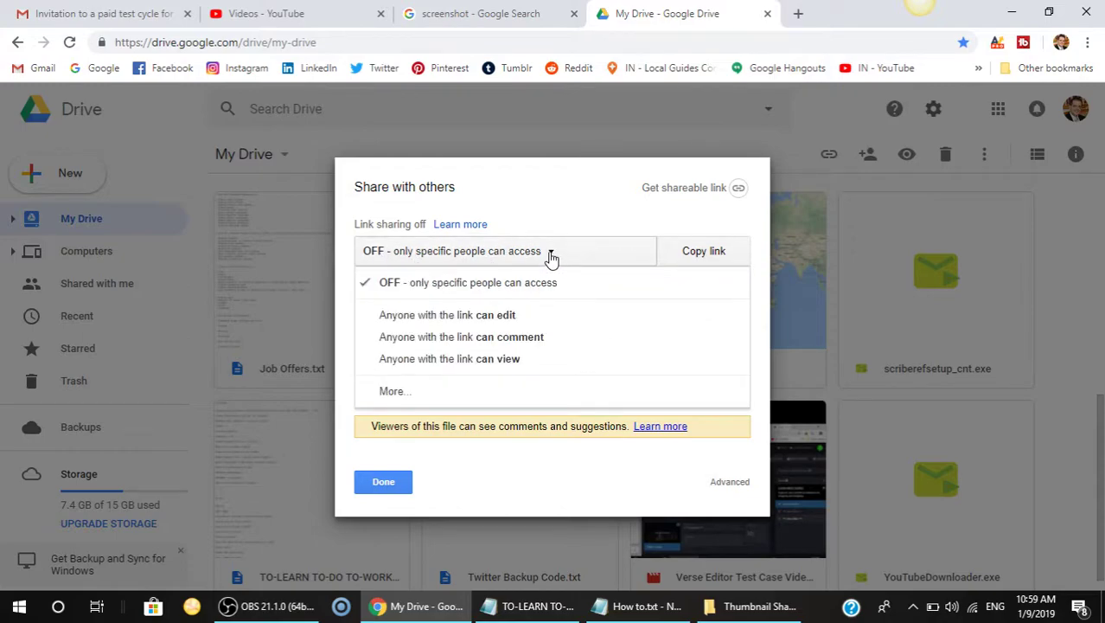
left_click(449, 358)
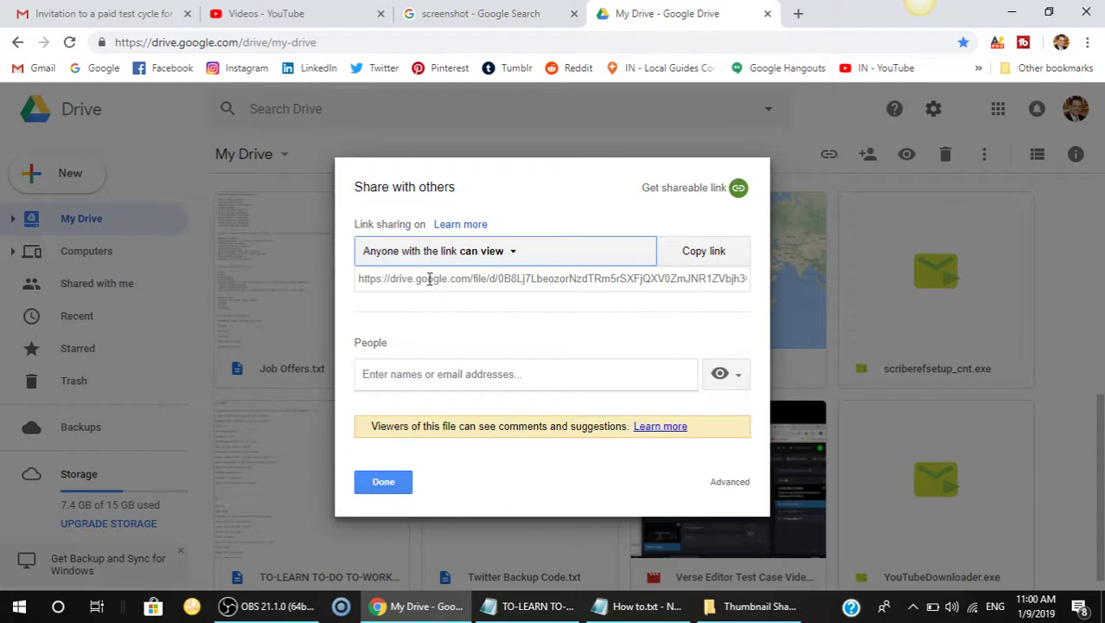
left_click(506, 256)
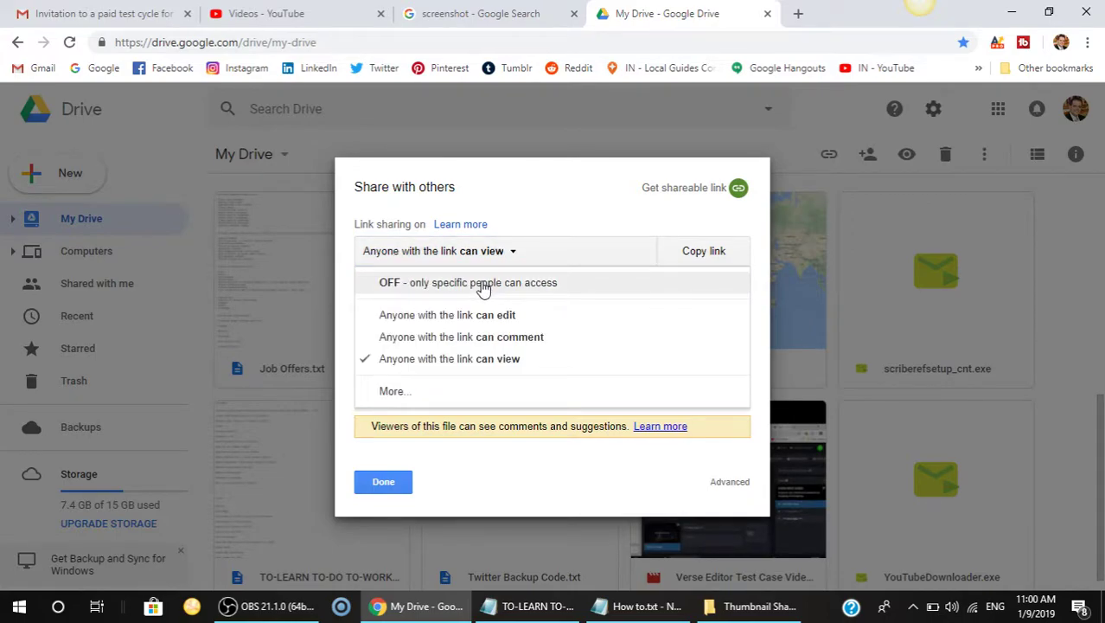
left_click(483, 284)
left_click(472, 250)
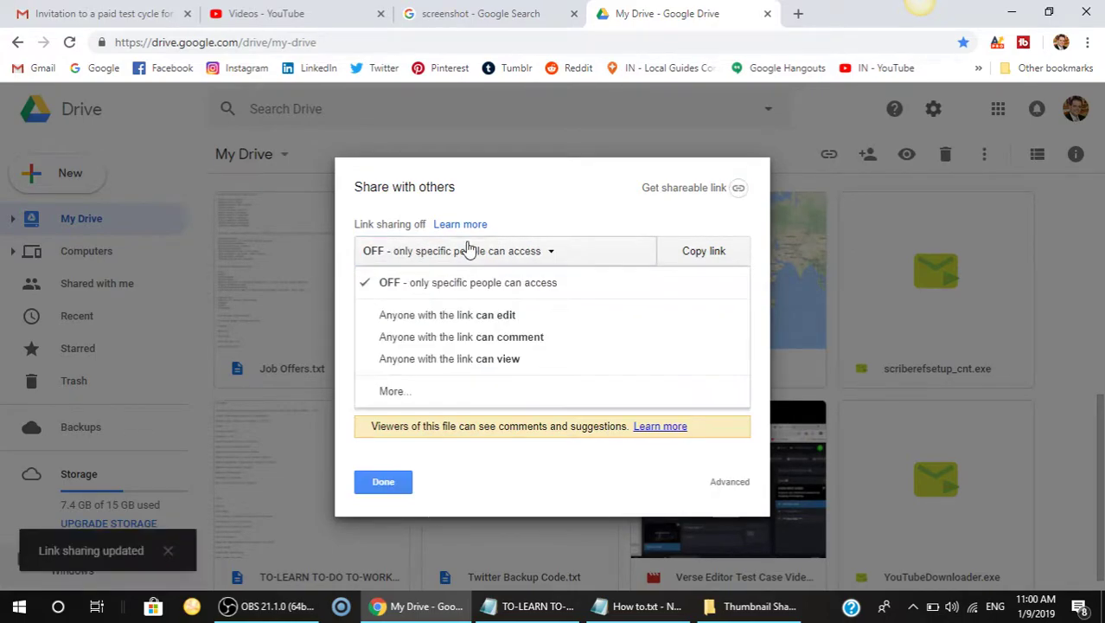
left_click(437, 361)
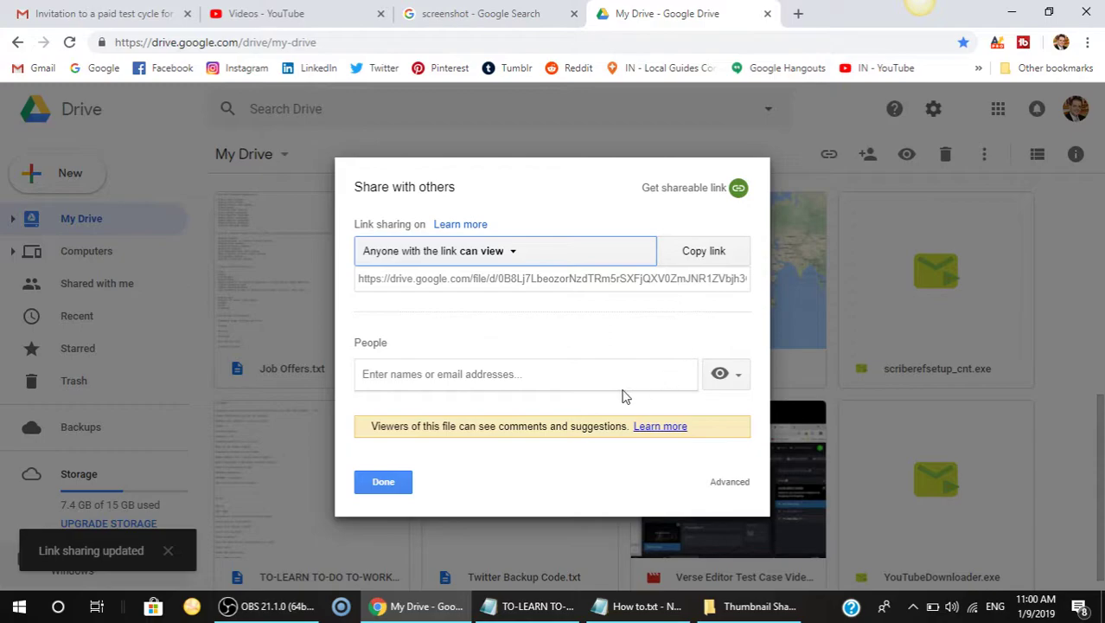
left_click(621, 252)
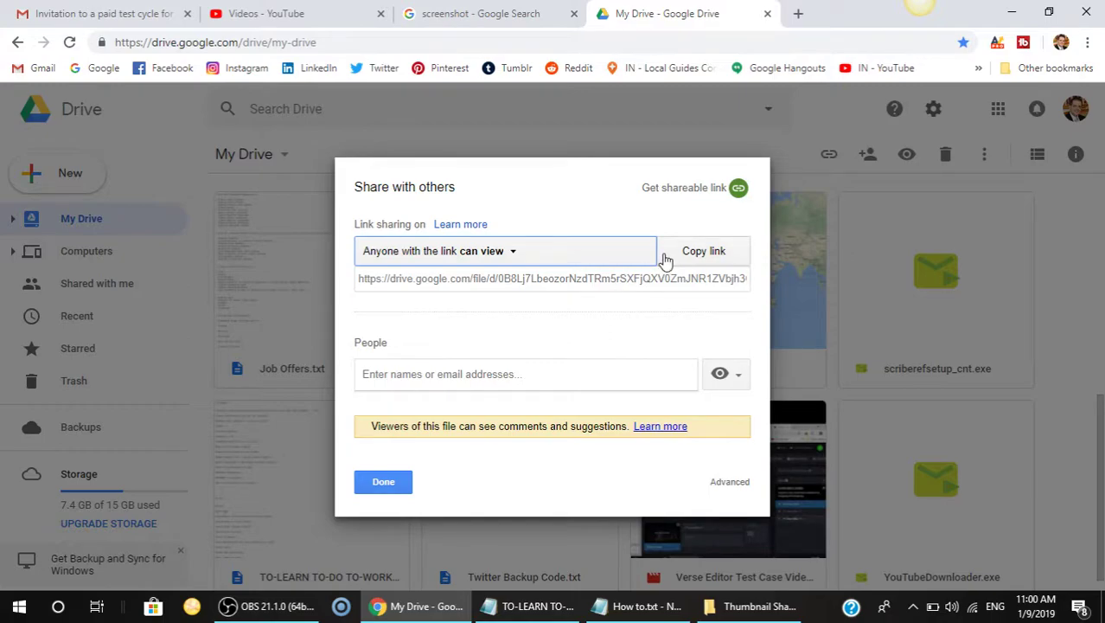
left_click(548, 265)
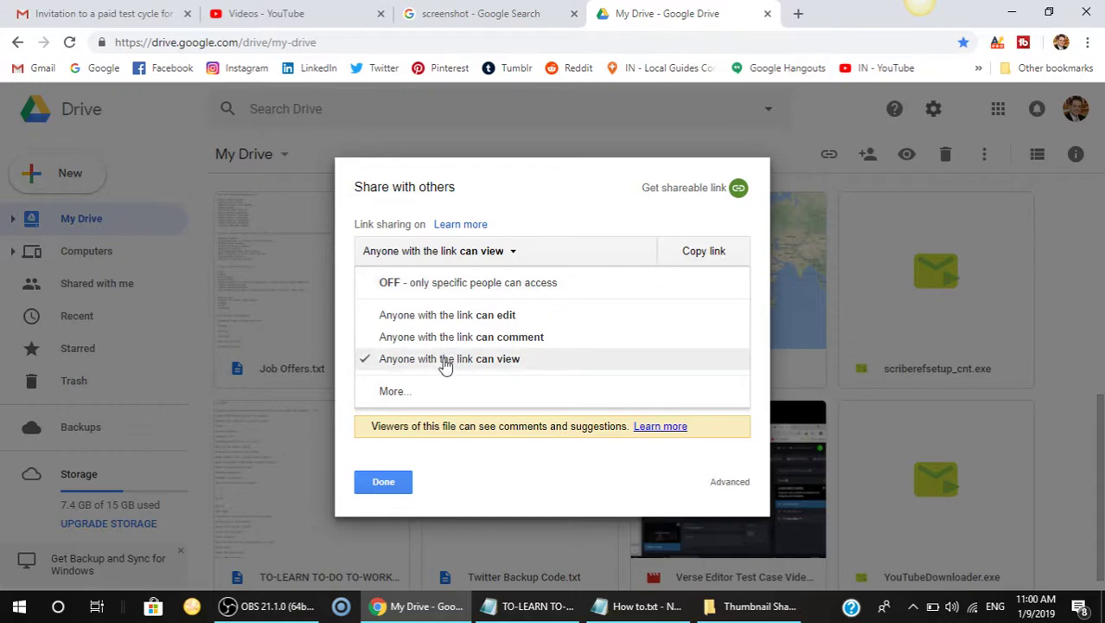
left_click(562, 190)
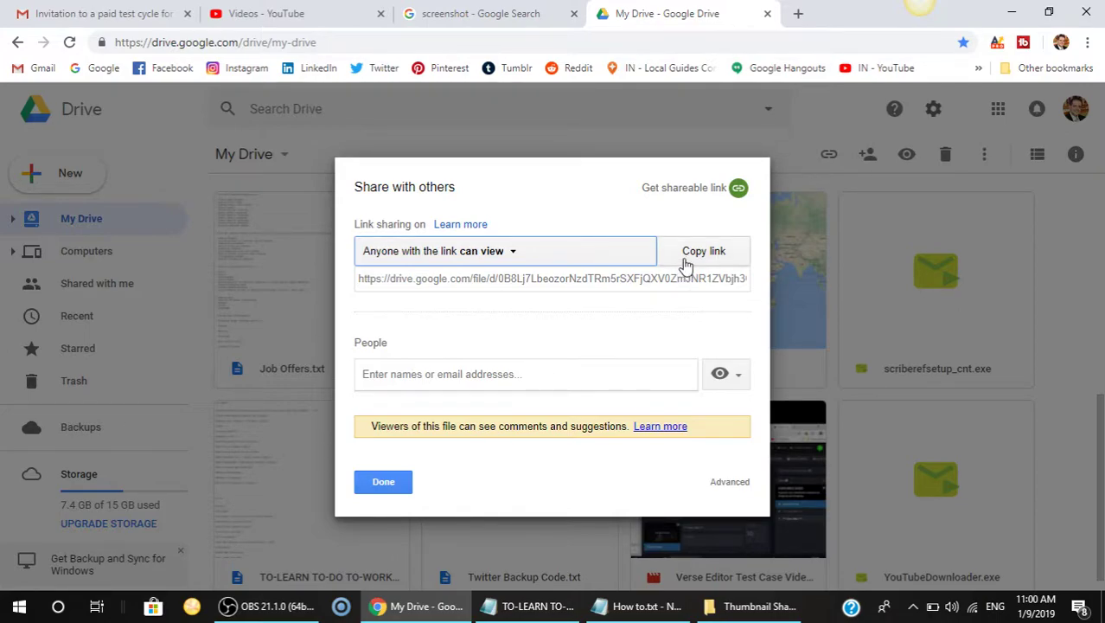
- Set link sharing to "OFF - only specific people can access", with "Can view" as the permission for added people
left_click(498, 260)
left_click(493, 286)
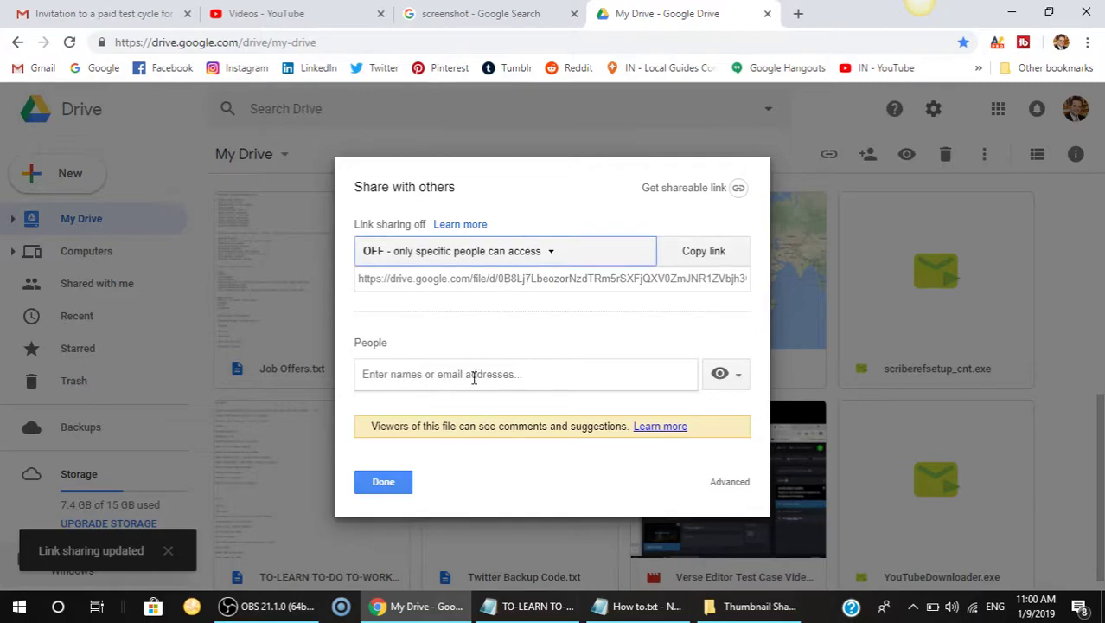
left_click(718, 378)
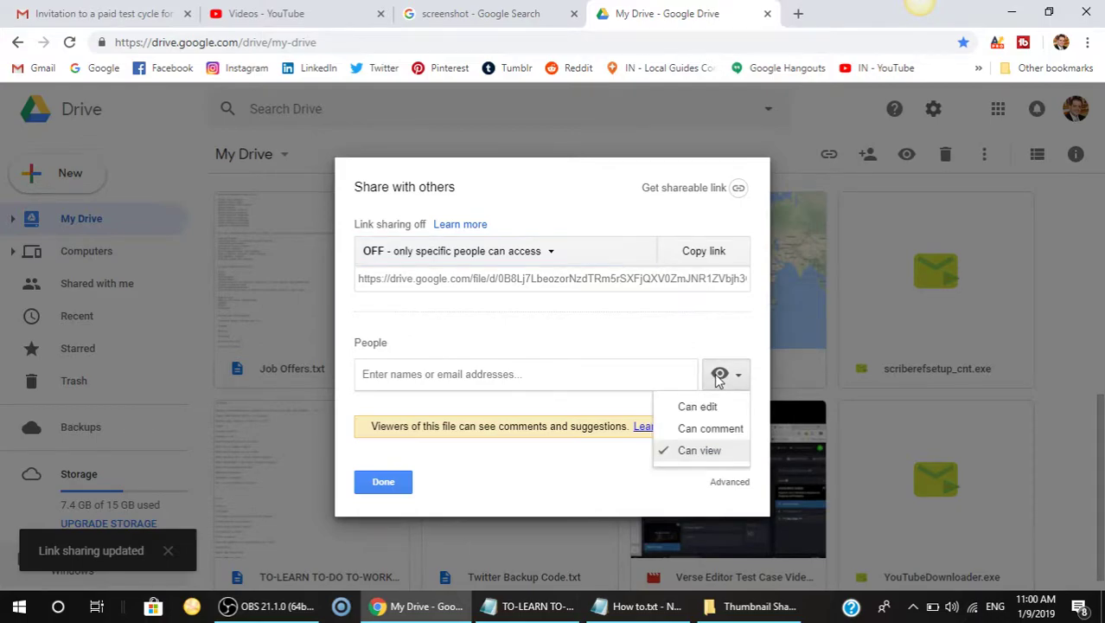
left_click(698, 450)
left_click(544, 252)
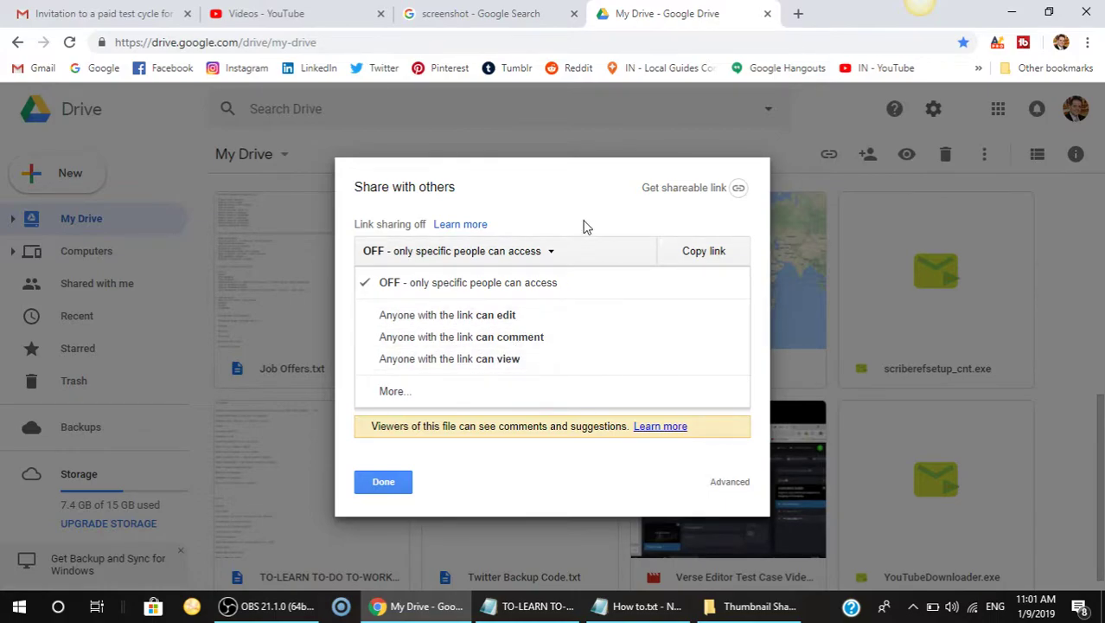
left_click(552, 225)
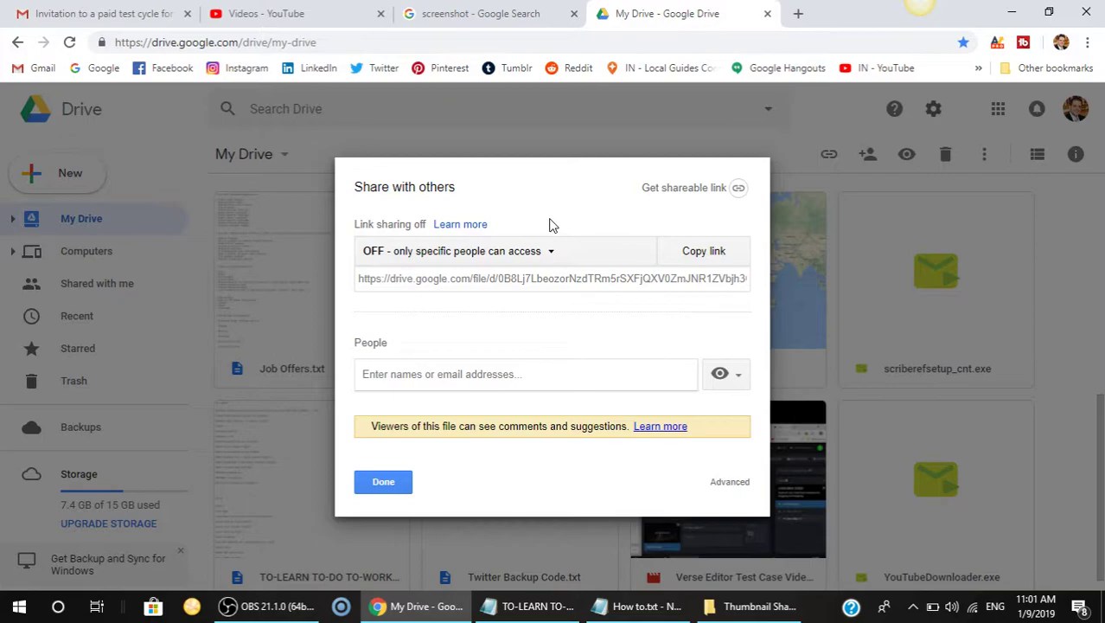